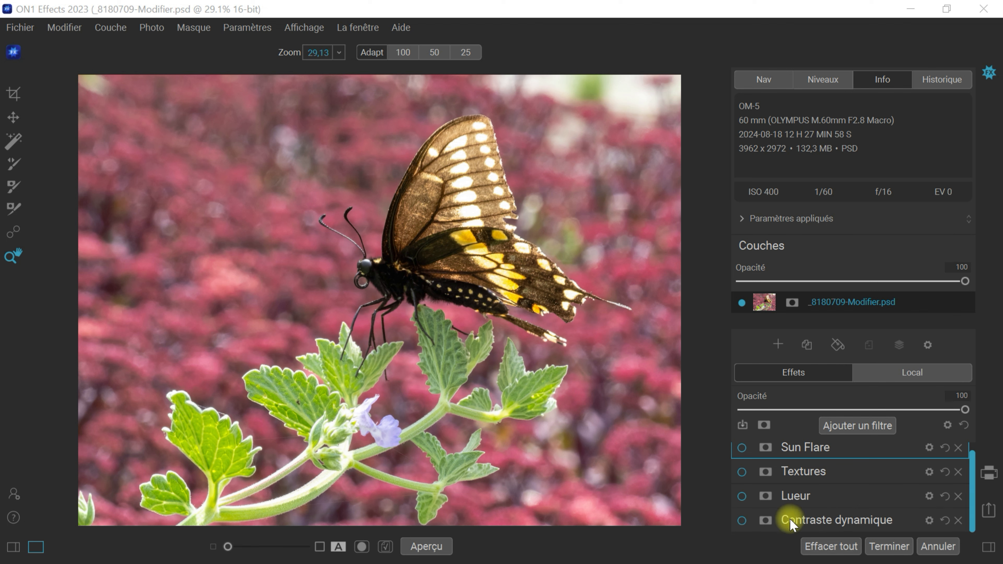
Step: Enable the Contraste dynamique filter and compare the butterfly's detail at 100% zoom with the filter off and on
{"action": "left_click", "coordinate": [742, 520]}
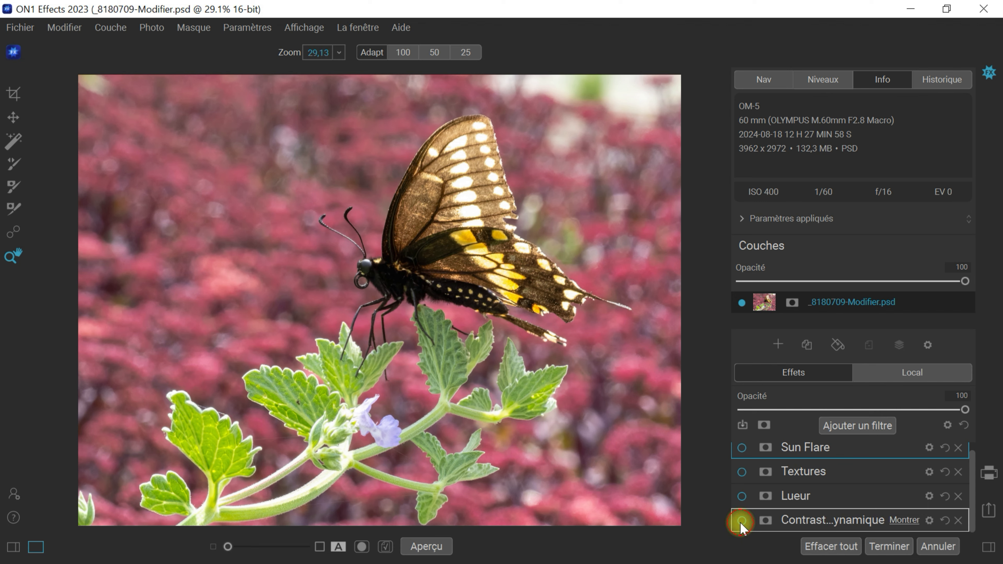
{"action": "left_click", "coordinate": [417, 268]}
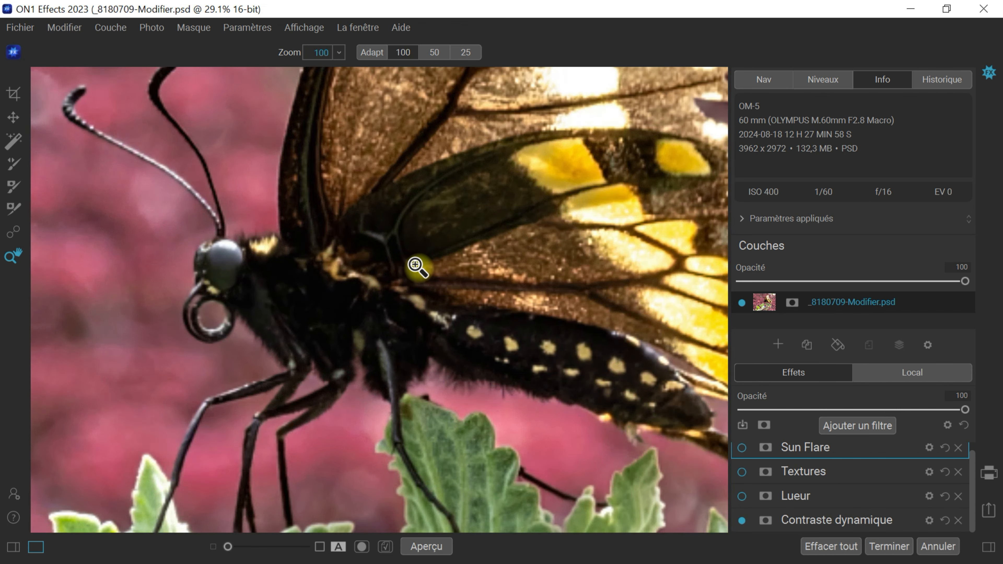
{"action": "left_click_drag", "start_coordinate": [450, 269], "coordinate": [526, 271]}
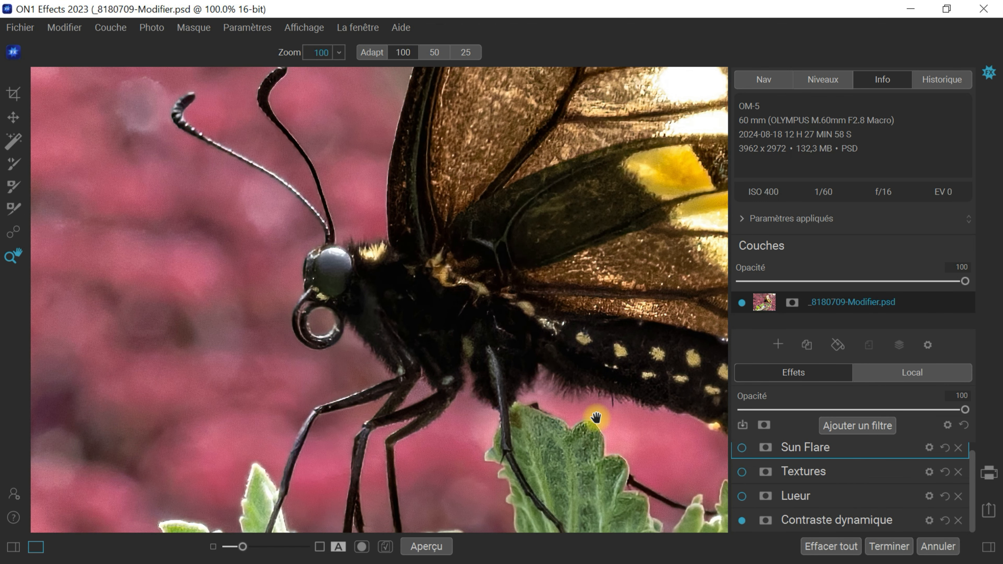
{"action": "left_click", "coordinate": [741, 521]}
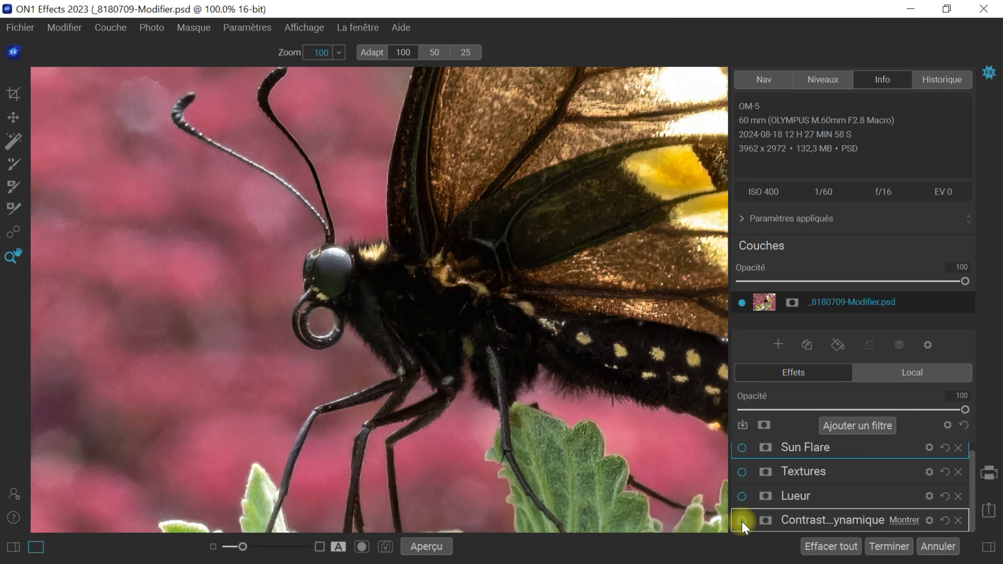
{"action": "left_click", "coordinate": [741, 521]}
{"action": "left_click", "coordinate": [741, 521]}
{"action": "left_click", "coordinate": [742, 520]}
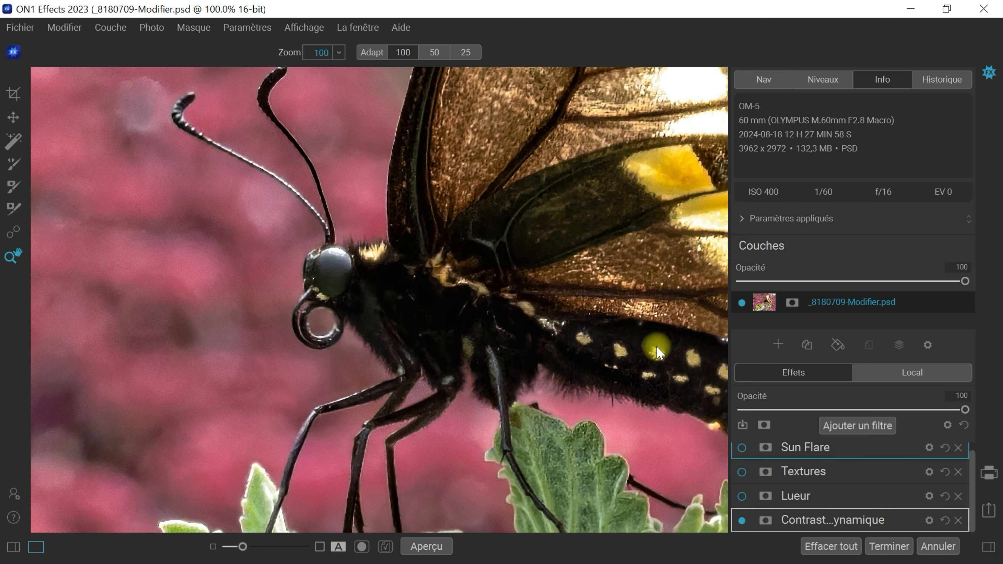
{"action": "left_click", "coordinate": [632, 326]}
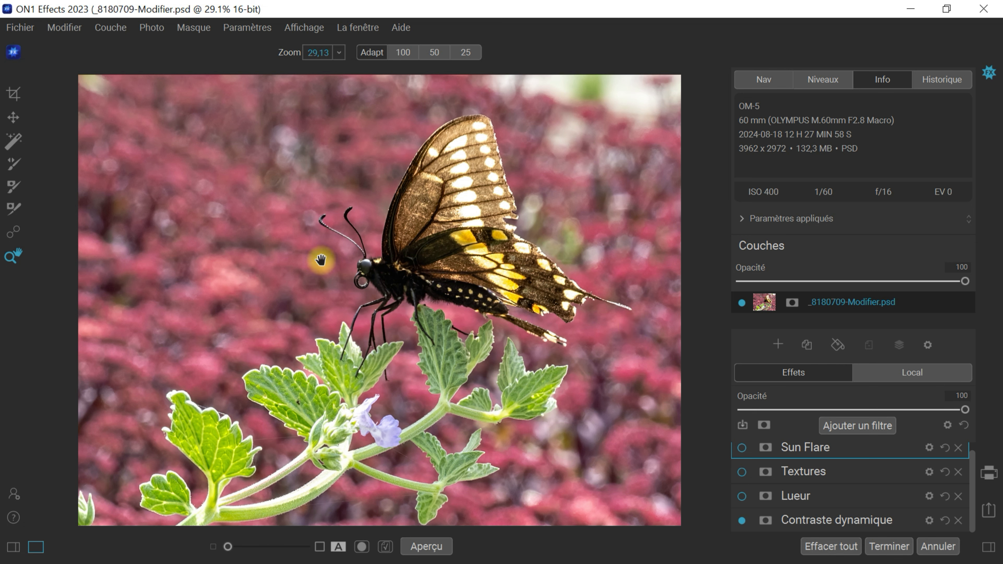
Step: Apply an AI mask to the Contraste dynamique filter, with only the Animal region selected
{"action": "left_click", "coordinate": [765, 521]}
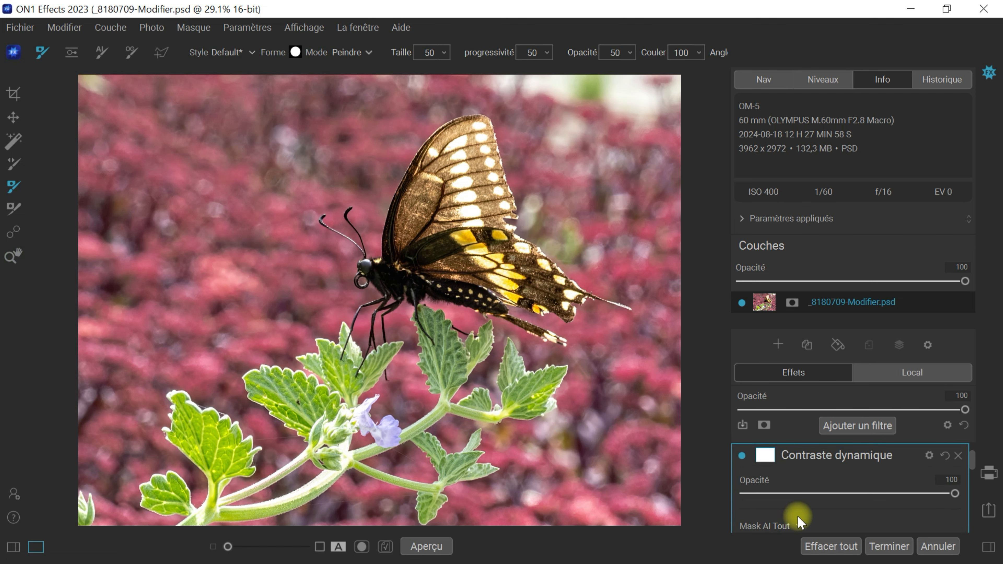
{"action": "scroll", "coordinate": [963, 474], "scroll_direction": "down", "scroll_amount": 3}
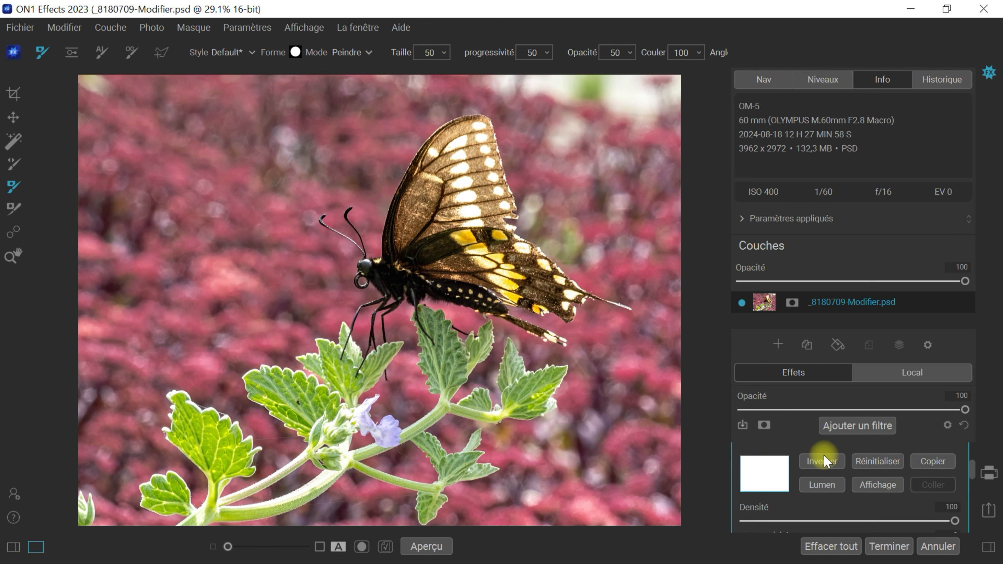
{"action": "scroll", "coordinate": [971, 470], "scroll_direction": "up", "scroll_amount": 1}
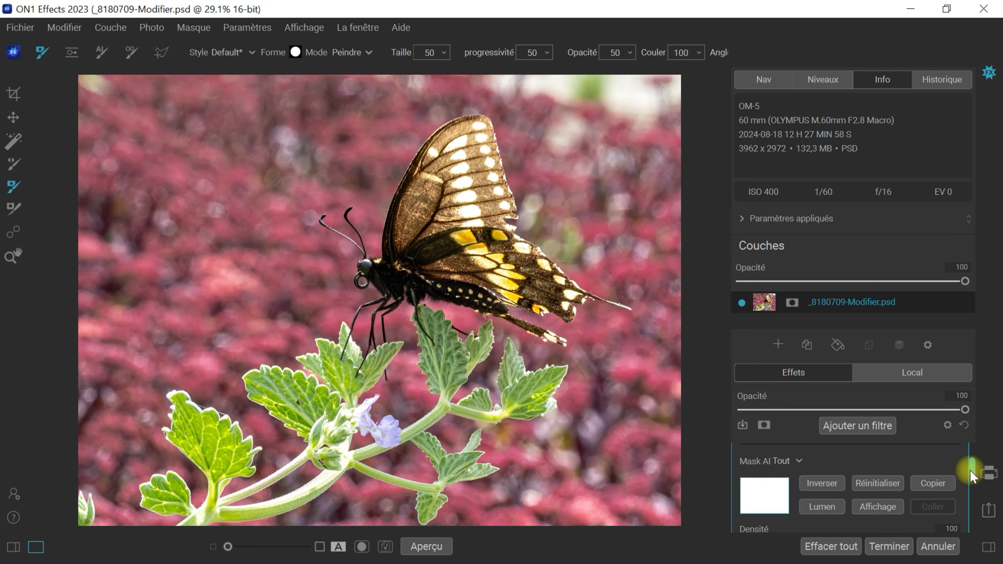
{"action": "left_click", "coordinate": [801, 462]}
{"action": "left_click", "coordinate": [752, 490]}
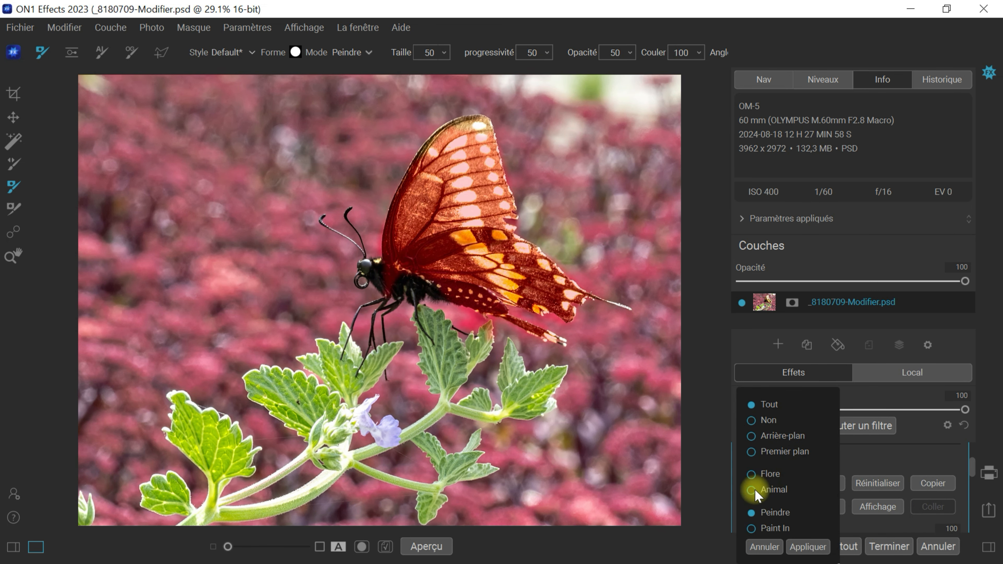
{"action": "left_click", "coordinate": [753, 475]}
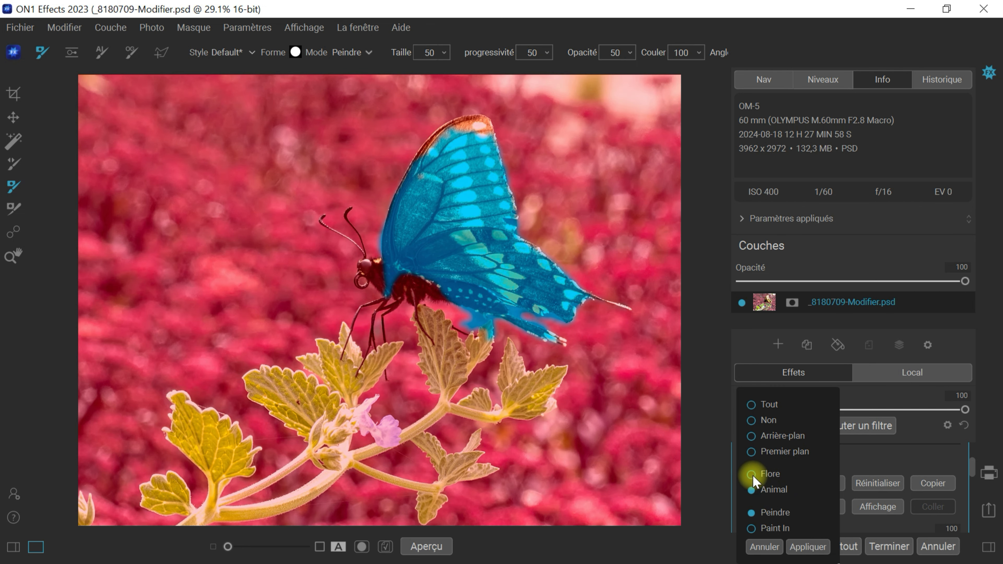
{"action": "left_click", "coordinate": [752, 491]}
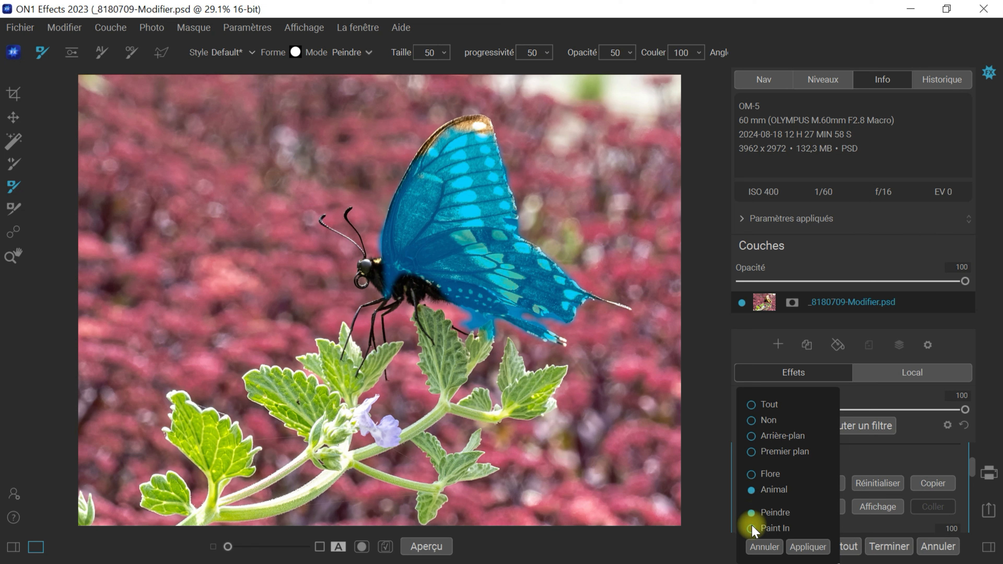
{"action": "left_click", "coordinate": [811, 546]}
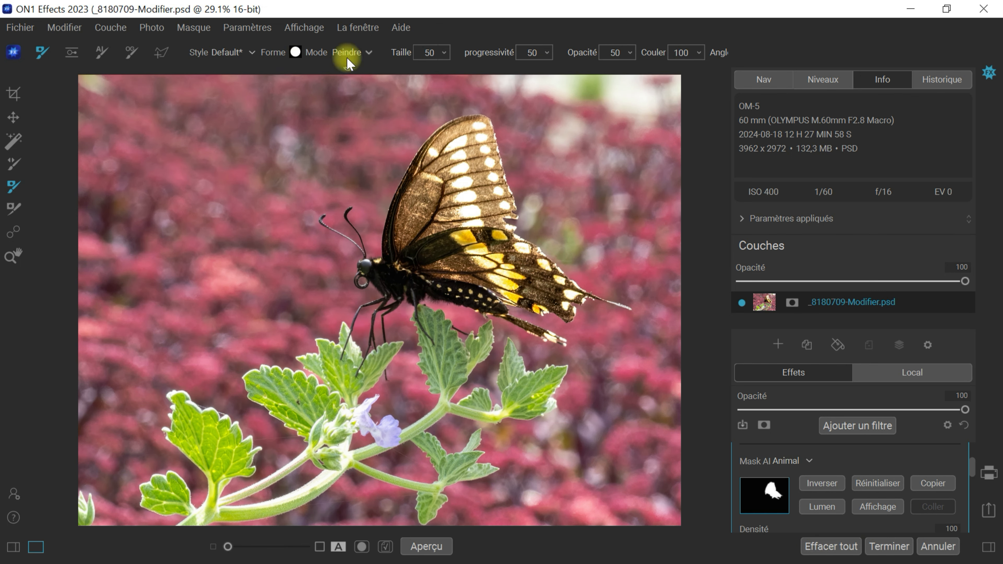
Step: Brush the butterfly's head, body, legs and nearby leaves into the Contraste dynamique mask in Paint In mode, size 300, progressivité 100, opacity 50
{"action": "left_click", "coordinate": [367, 55]}
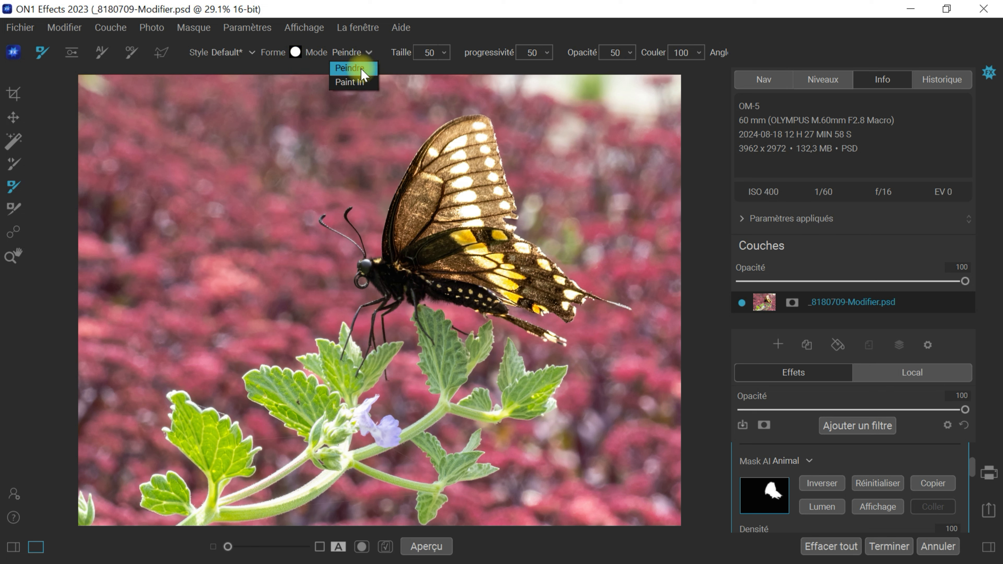
{"action": "mouse_move", "coordinate": [445, 57]}
{"action": "left_mouse_down"}
{"action": "mouse_move", "coordinate": [392, 67]}
{"action": "mouse_move", "coordinate": [555, 71]}
{"action": "mouse_move", "coordinate": [549, 50]}
{"action": "mouse_move", "coordinate": [511, 63]}
{"action": "mouse_move", "coordinate": [556, 67]}
{"action": "left_mouse_up"}
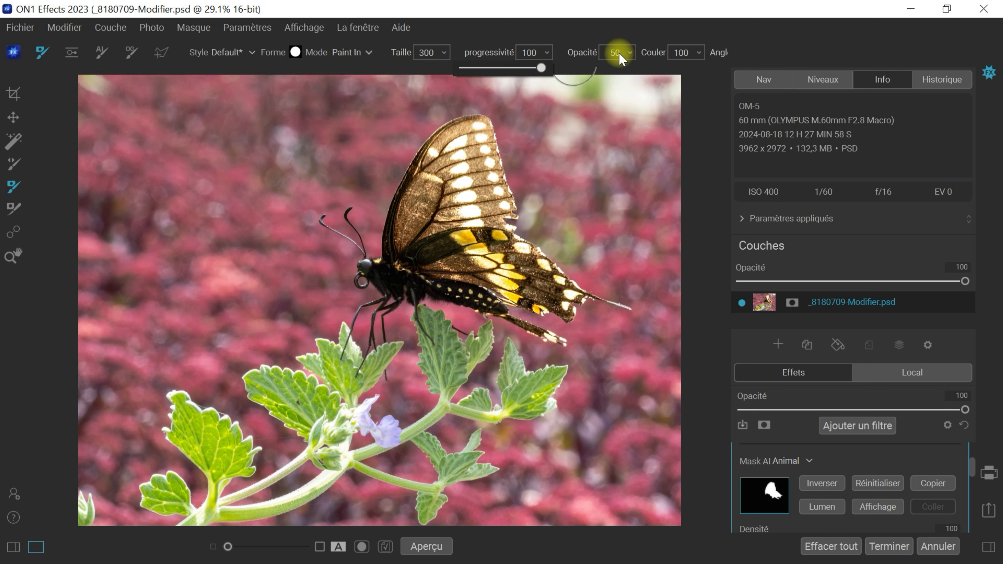
{"action": "left_click", "coordinate": [394, 264]}
{"action": "left_click_drag", "start_coordinate": [395, 264], "coordinate": [374, 268]}
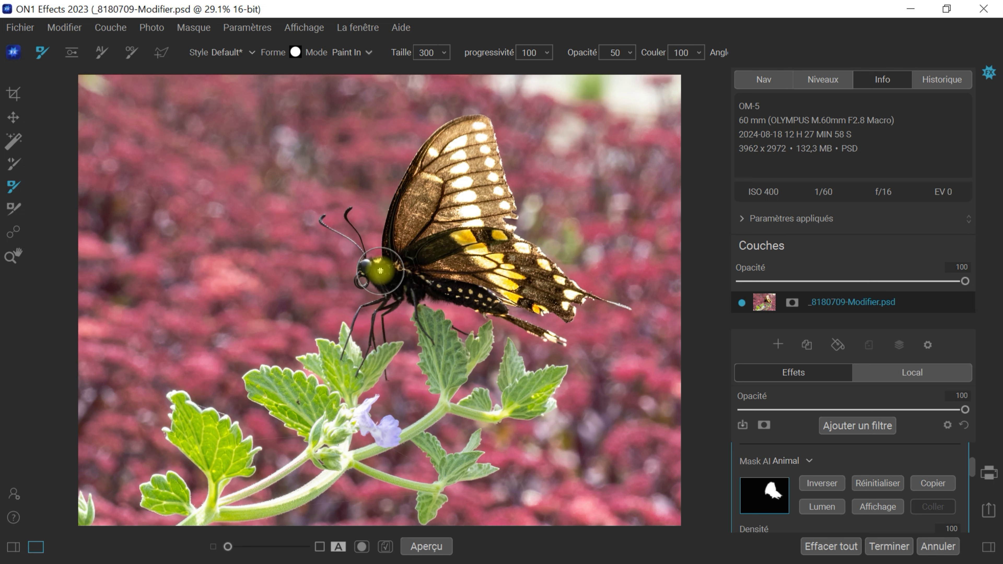
{"action": "mouse_move", "coordinate": [445, 279]}
{"action": "left_mouse_down"}
{"action": "mouse_move", "coordinate": [394, 274]}
{"action": "mouse_move", "coordinate": [400, 260]}
{"action": "left_mouse_up"}
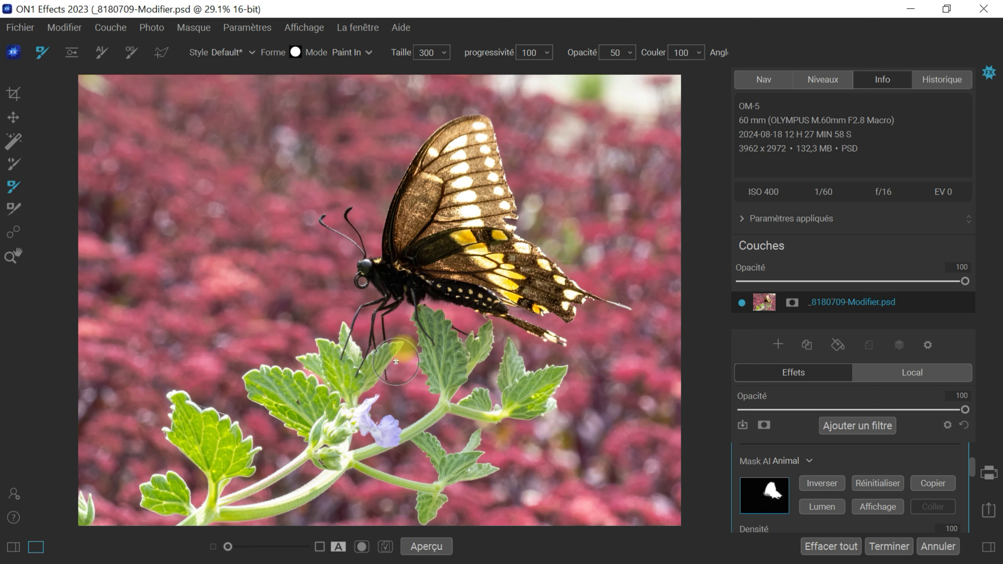
{"action": "mouse_move", "coordinate": [342, 364]}
{"action": "left_mouse_down"}
{"action": "mouse_move", "coordinate": [327, 408]}
{"action": "mouse_move", "coordinate": [302, 392]}
{"action": "mouse_move", "coordinate": [320, 413]}
{"action": "mouse_move", "coordinate": [292, 399]}
{"action": "mouse_move", "coordinate": [329, 429]}
{"action": "mouse_move", "coordinate": [300, 399]}
{"action": "mouse_move", "coordinate": [205, 423]}
{"action": "mouse_move", "coordinate": [212, 454]}
{"action": "mouse_move", "coordinate": [229, 454]}
{"action": "mouse_move", "coordinate": [211, 487]}
{"action": "mouse_move", "coordinate": [210, 427]}
{"action": "mouse_move", "coordinate": [441, 425]}
{"action": "mouse_move", "coordinate": [461, 392]}
{"action": "mouse_move", "coordinate": [459, 354]}
{"action": "mouse_move", "coordinate": [443, 364]}
{"action": "mouse_move", "coordinate": [441, 348]}
{"action": "mouse_move", "coordinate": [474, 372]}
{"action": "mouse_move", "coordinate": [541, 385]}
{"action": "mouse_move", "coordinate": [523, 395]}
{"action": "mouse_move", "coordinate": [513, 374]}
{"action": "mouse_move", "coordinate": [518, 401]}
{"action": "mouse_move", "coordinate": [489, 408]}
{"action": "mouse_move", "coordinate": [454, 392]}
{"action": "mouse_move", "coordinate": [452, 340]}
{"action": "left_mouse_up"}
Step: Compare the photo with the Lueur filter off and on, keep it enabled and choose the Dark Glow style
{"action": "left_click", "coordinate": [741, 506]}
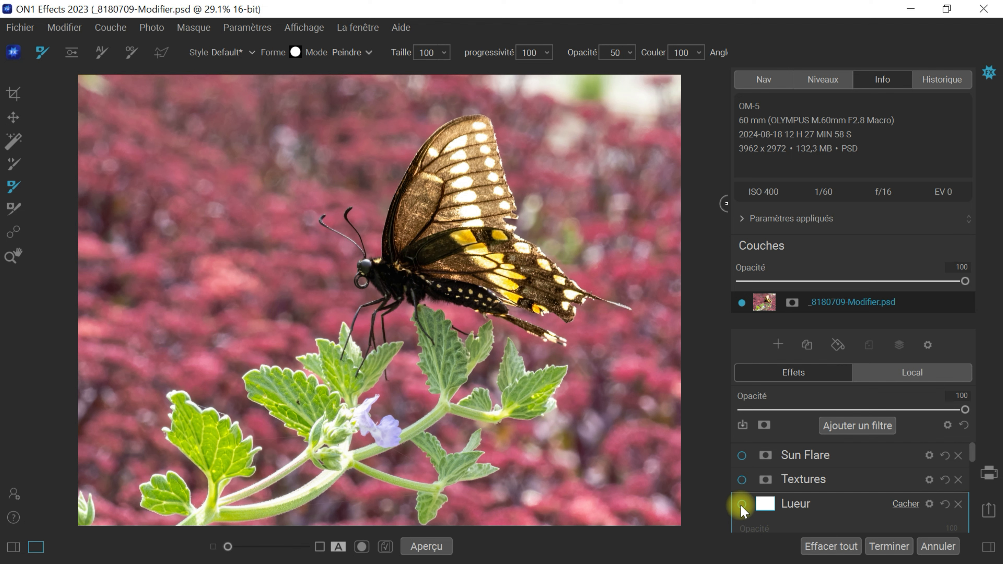
{"action": "left_click", "coordinate": [741, 505]}
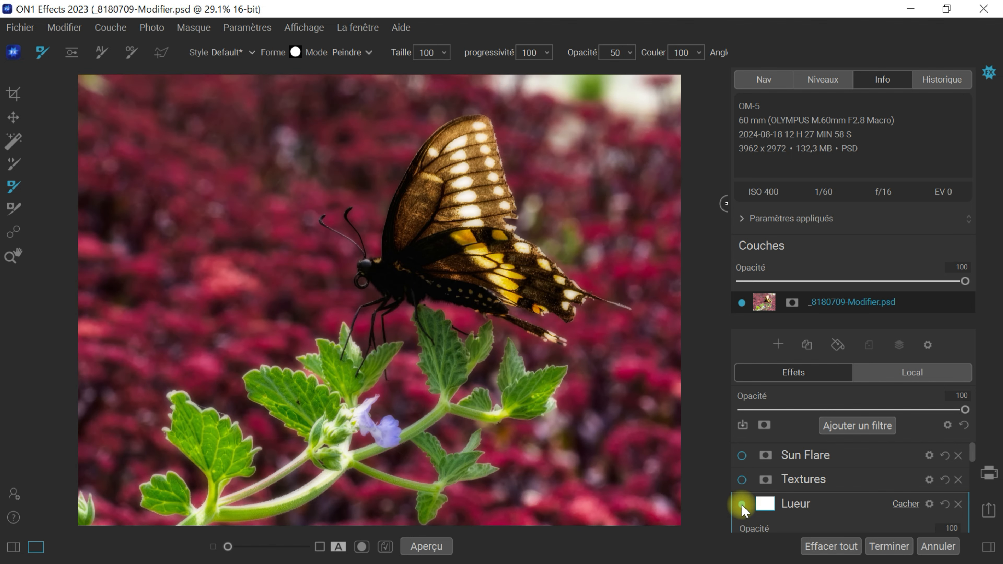
{"action": "left_click_drag", "start_coordinate": [971, 456], "coordinate": [970, 511]}
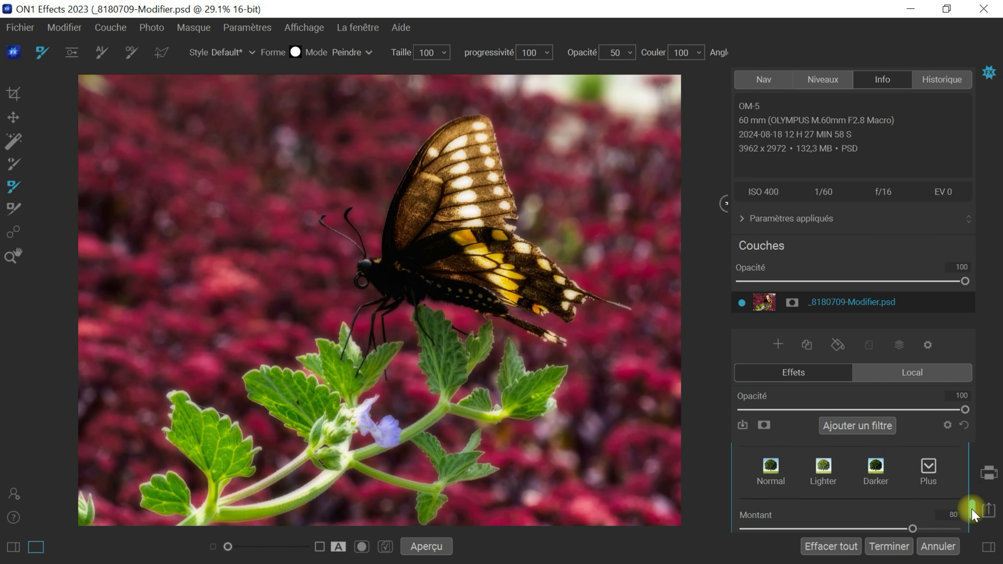
{"action": "left_click", "coordinate": [928, 462]}
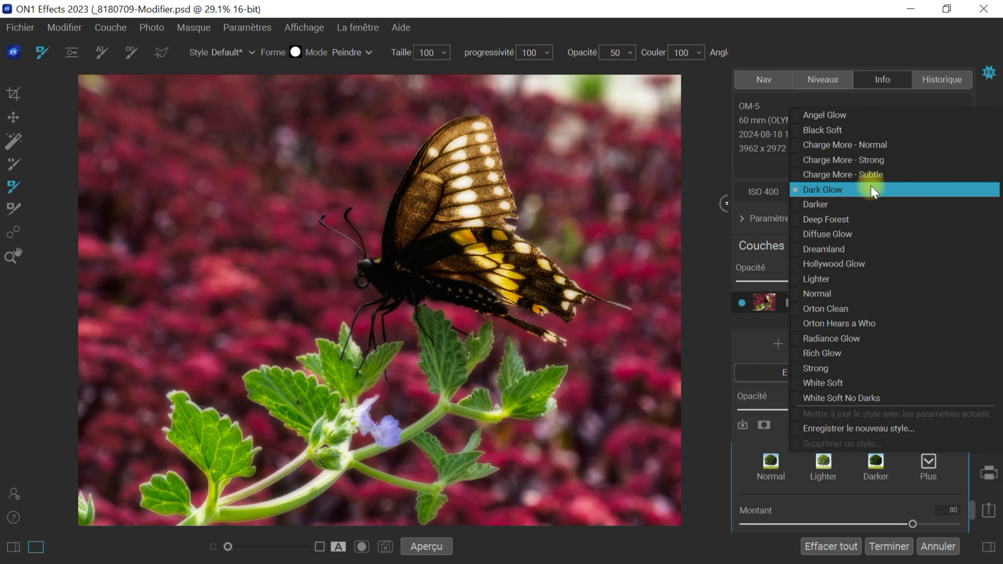
{"action": "left_click", "coordinate": [872, 190]}
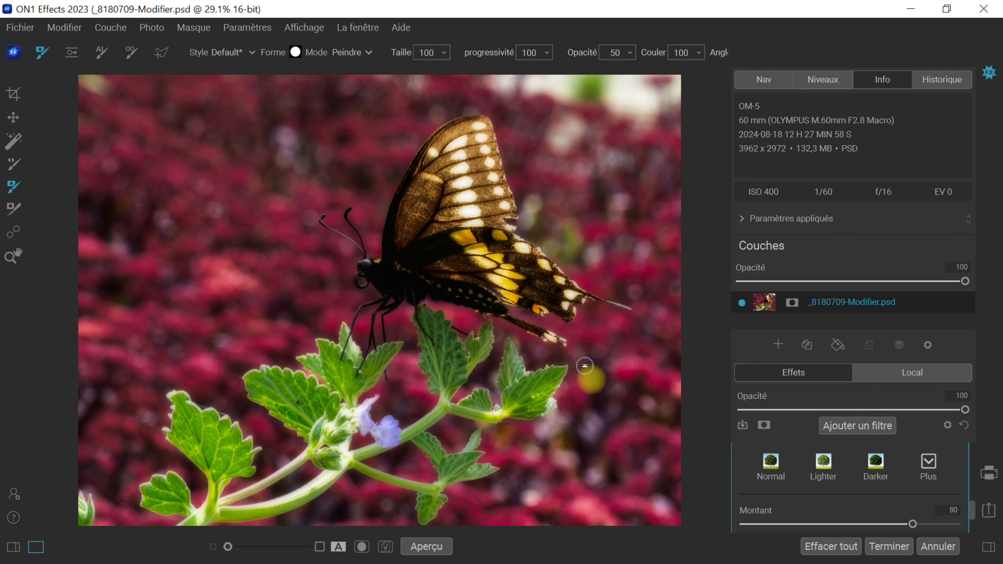
Step: Mask the Lueur effect off the butterfly with a Peindre brush, size 350 and opacity 35, and compare the photo with the filter off and on
{"action": "left_click_drag", "start_coordinate": [970, 513], "coordinate": [972, 466]}
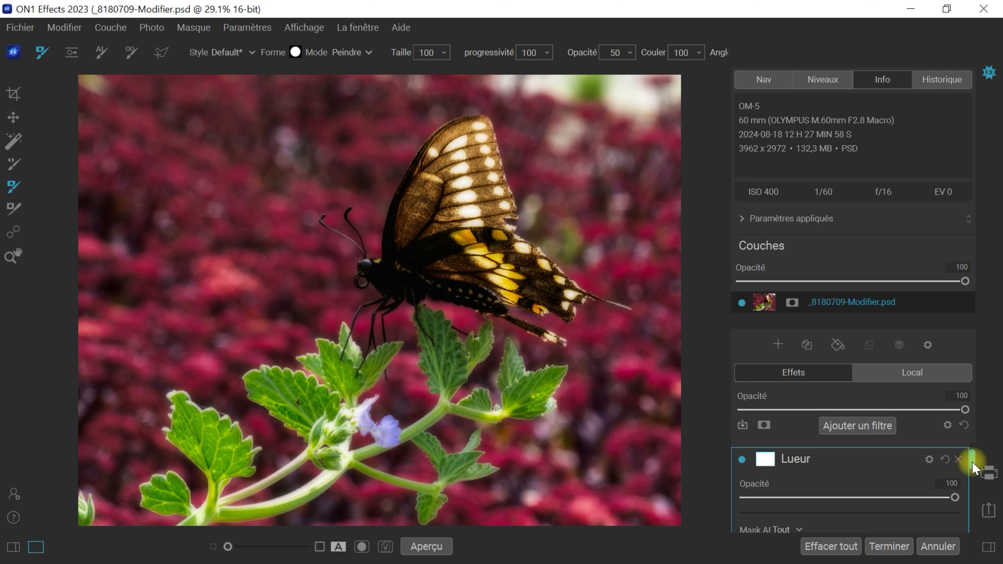
{"action": "left_click", "coordinate": [766, 461]}
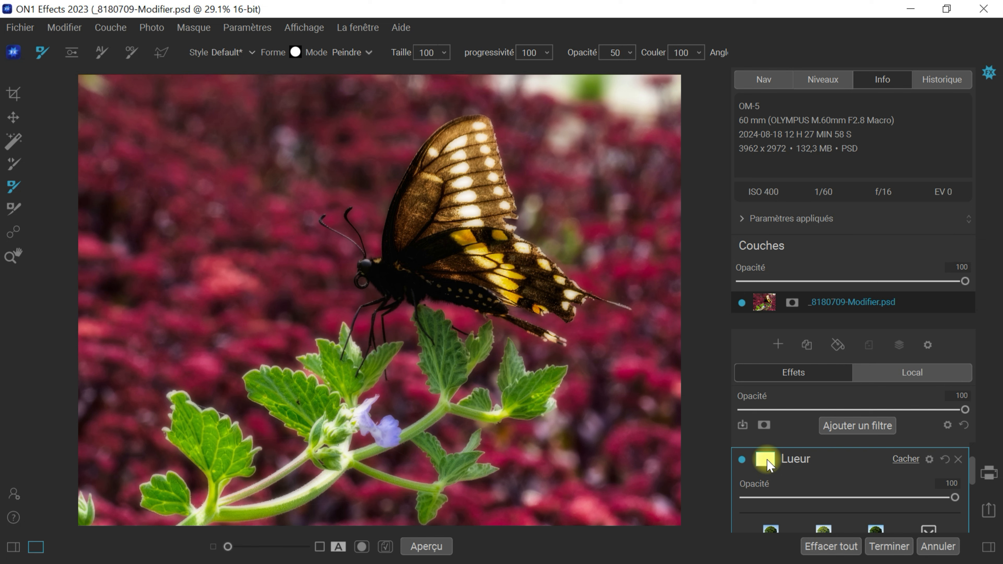
{"action": "left_click_drag", "start_coordinate": [969, 473], "coordinate": [972, 464]}
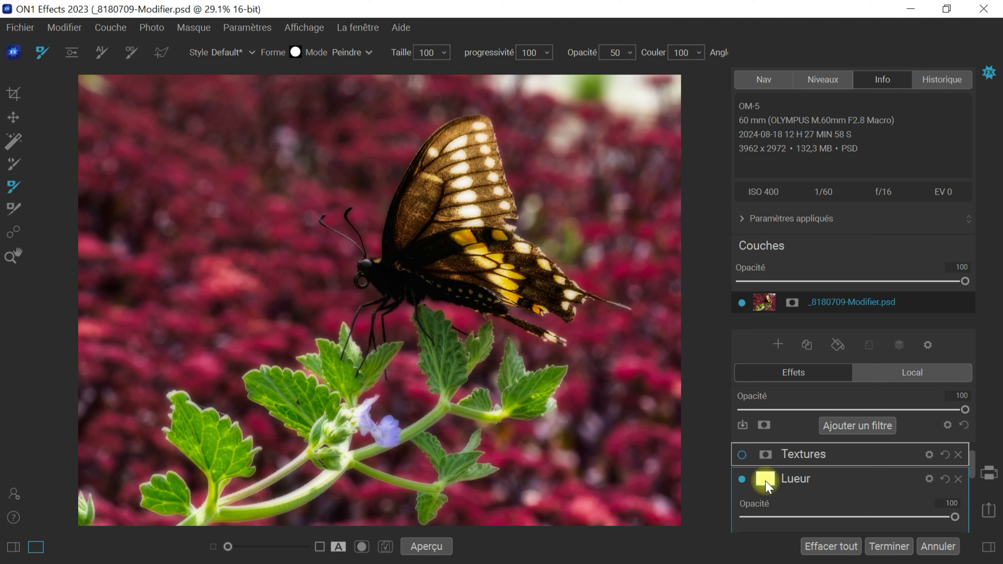
{"action": "left_click_drag", "start_coordinate": [976, 463], "coordinate": [977, 478]}
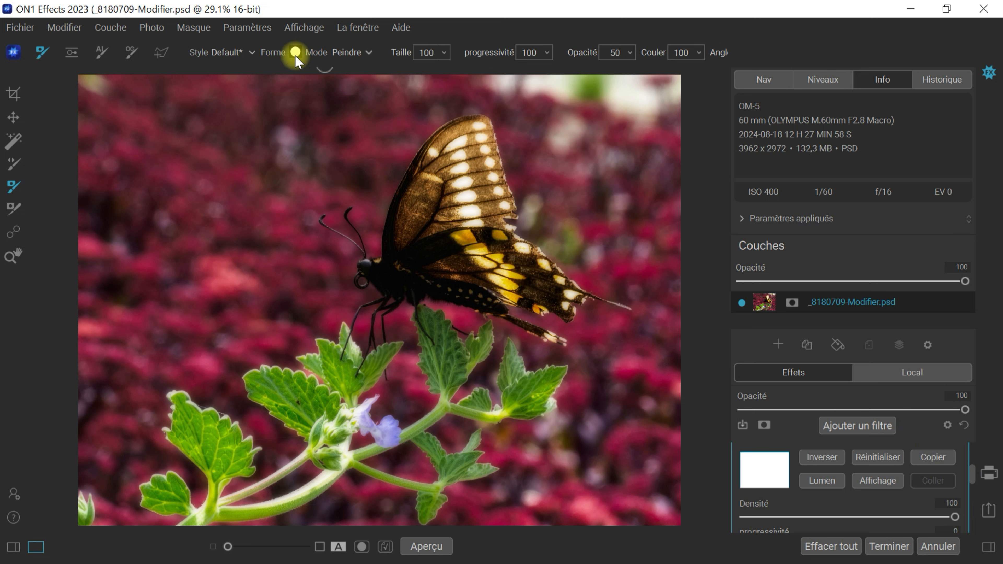
{"action": "left_click", "coordinate": [443, 53]}
{"action": "left_click_drag", "start_coordinate": [395, 68], "coordinate": [419, 67]}
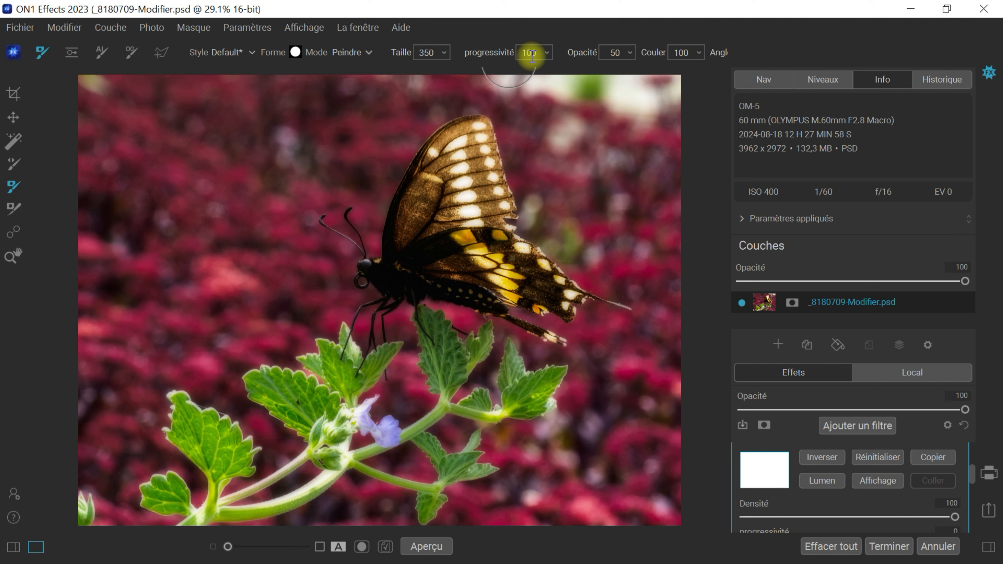
{"action": "left_click", "coordinate": [627, 54]}
{"action": "left_click_drag", "start_coordinate": [587, 66], "coordinate": [578, 69]}
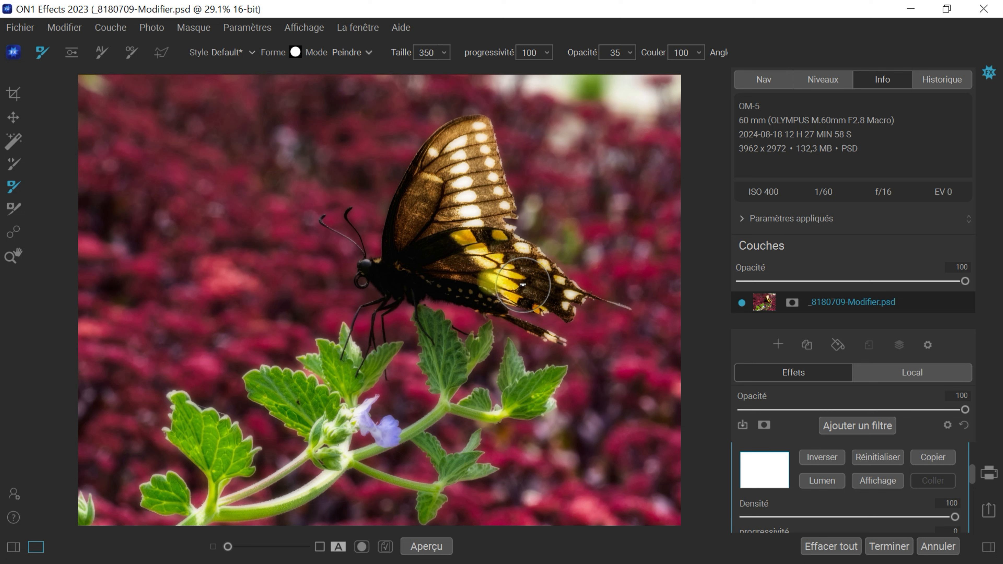
{"action": "mouse_move", "coordinate": [418, 276]}
{"action": "left_mouse_down"}
{"action": "mouse_move", "coordinate": [395, 278]}
{"action": "mouse_move", "coordinate": [435, 250]}
{"action": "mouse_move", "coordinate": [470, 161]}
{"action": "mouse_move", "coordinate": [448, 177]}
{"action": "mouse_move", "coordinate": [422, 243]}
{"action": "mouse_move", "coordinate": [450, 184]}
{"action": "mouse_move", "coordinate": [415, 219]}
{"action": "mouse_move", "coordinate": [404, 256]}
{"action": "mouse_move", "coordinate": [459, 284]}
{"action": "mouse_move", "coordinate": [407, 273]}
{"action": "mouse_move", "coordinate": [498, 288]}
{"action": "mouse_move", "coordinate": [381, 272]}
{"action": "left_mouse_up"}
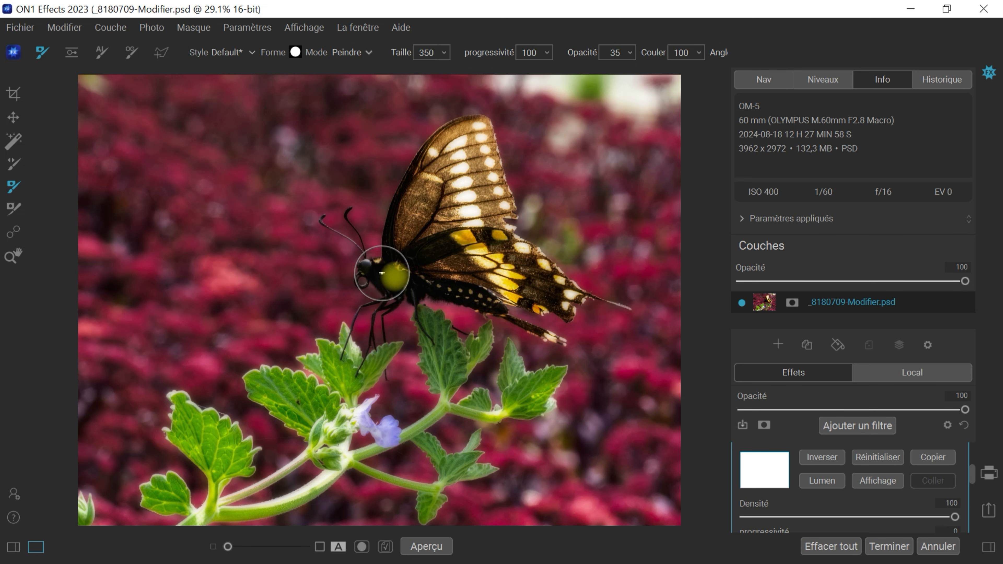
{"action": "left_click_drag", "start_coordinate": [381, 273], "coordinate": [379, 276]}
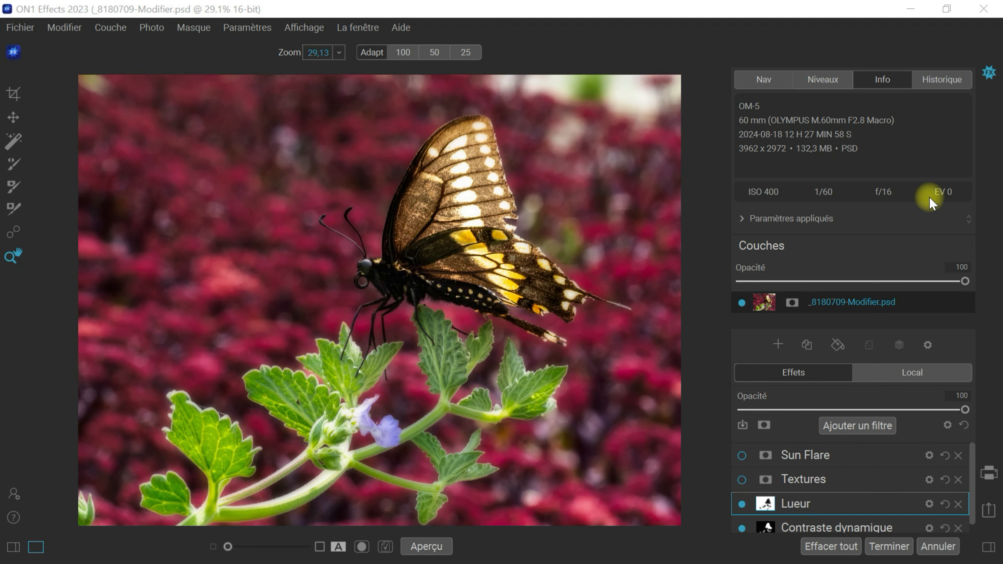
{"action": "left_click", "coordinate": [741, 504]}
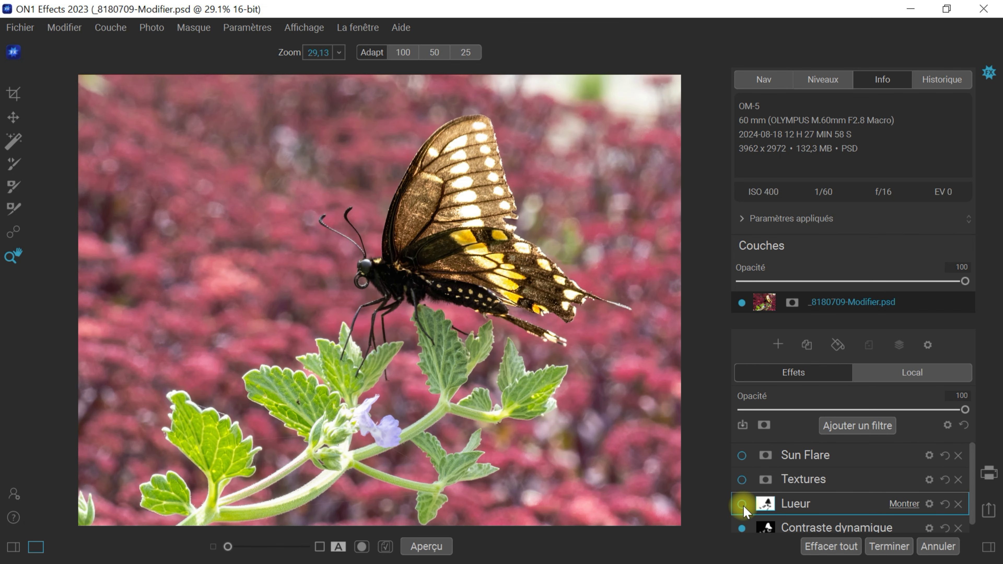
{"action": "left_click", "coordinate": [741, 504]}
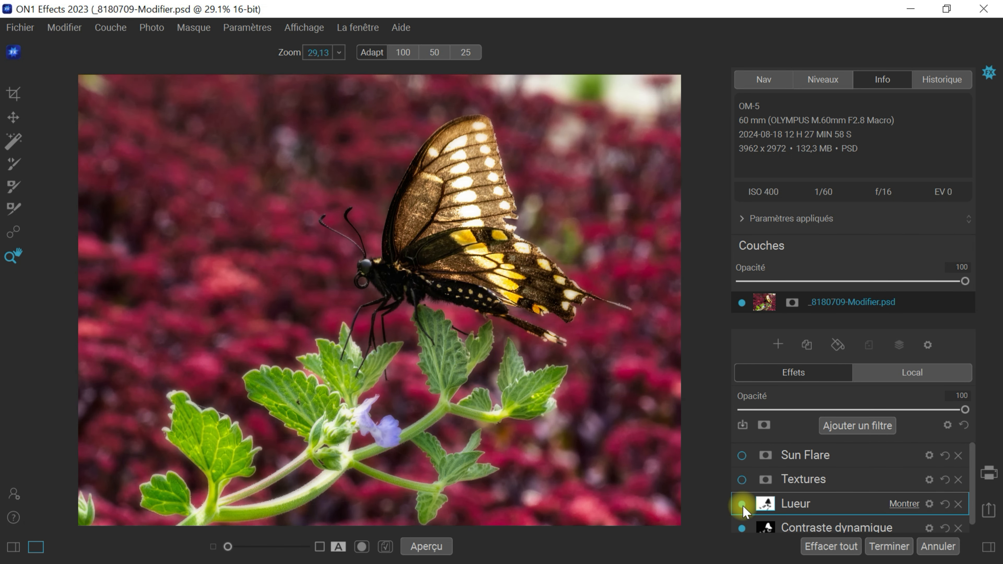